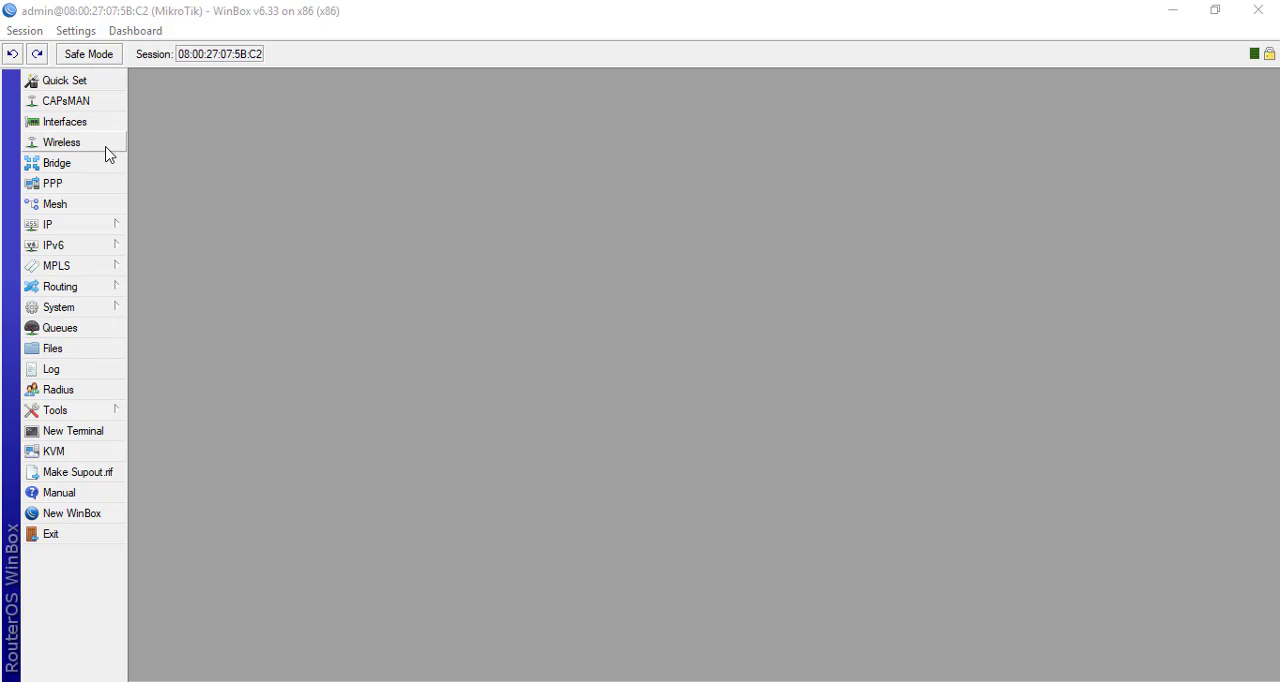
Add a new simple queue to the router's queue list and name it "Jaringan ruang 1"
left_click(75, 330)
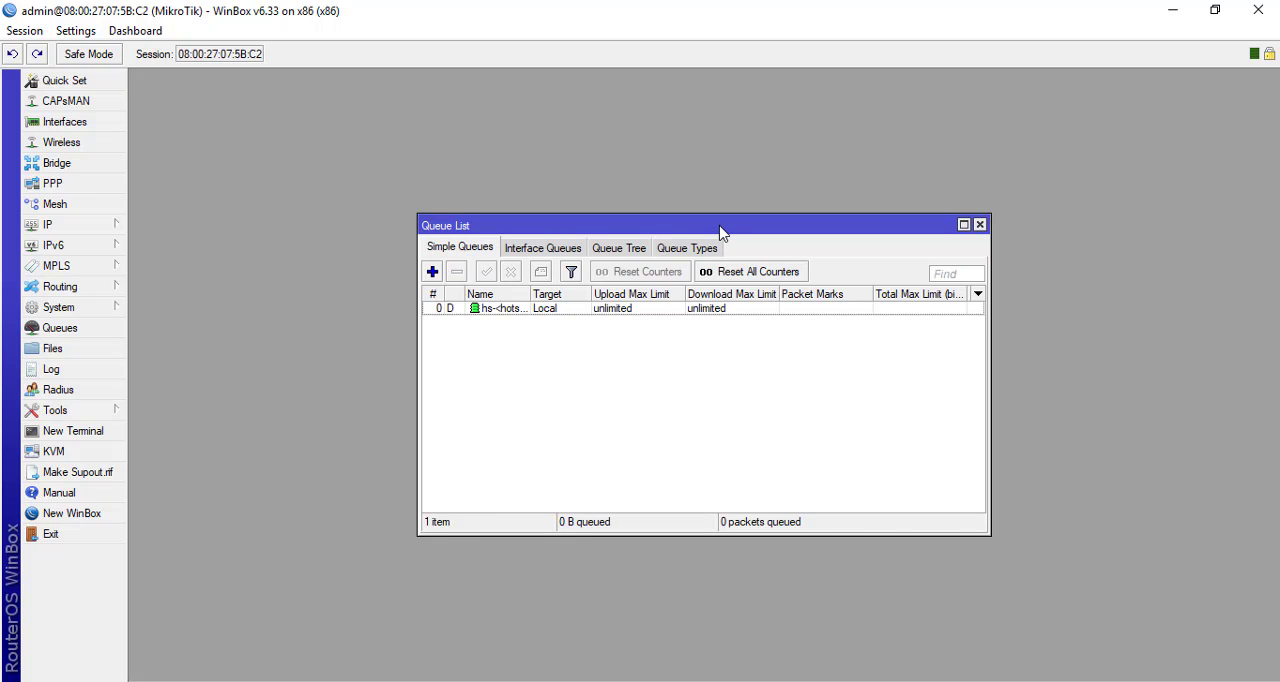
left_click_drag(719, 226, 709, 189)
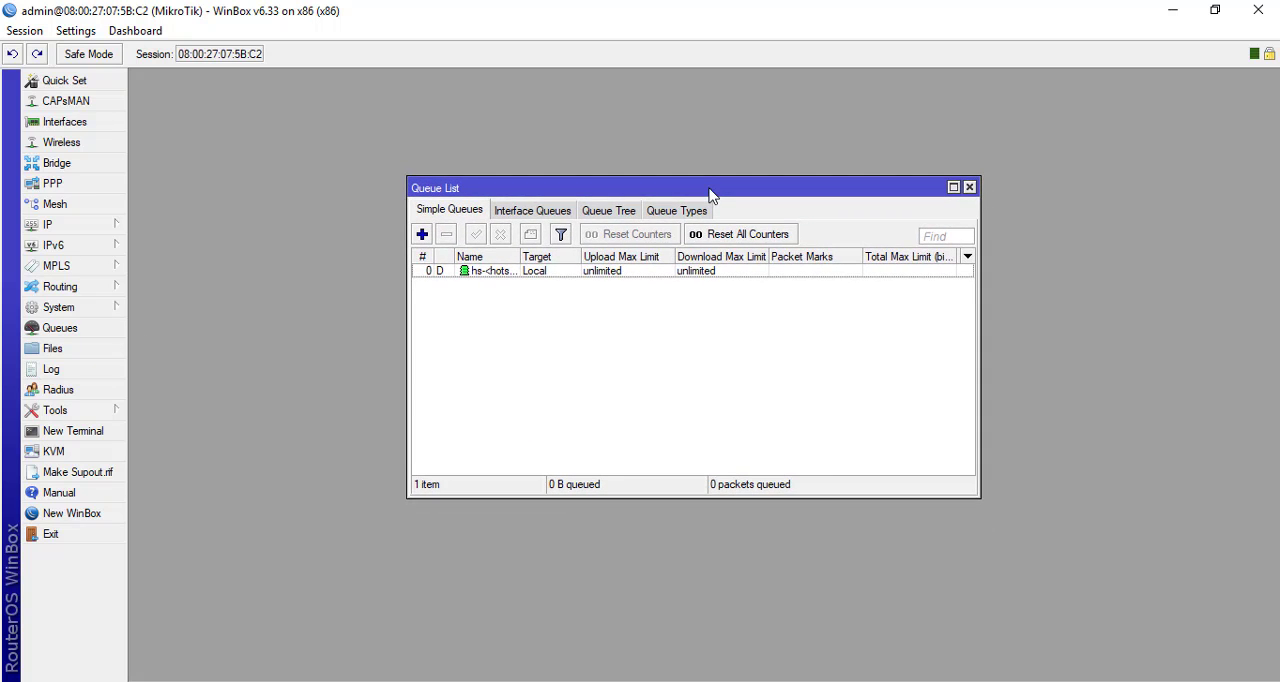
left_click(422, 236)
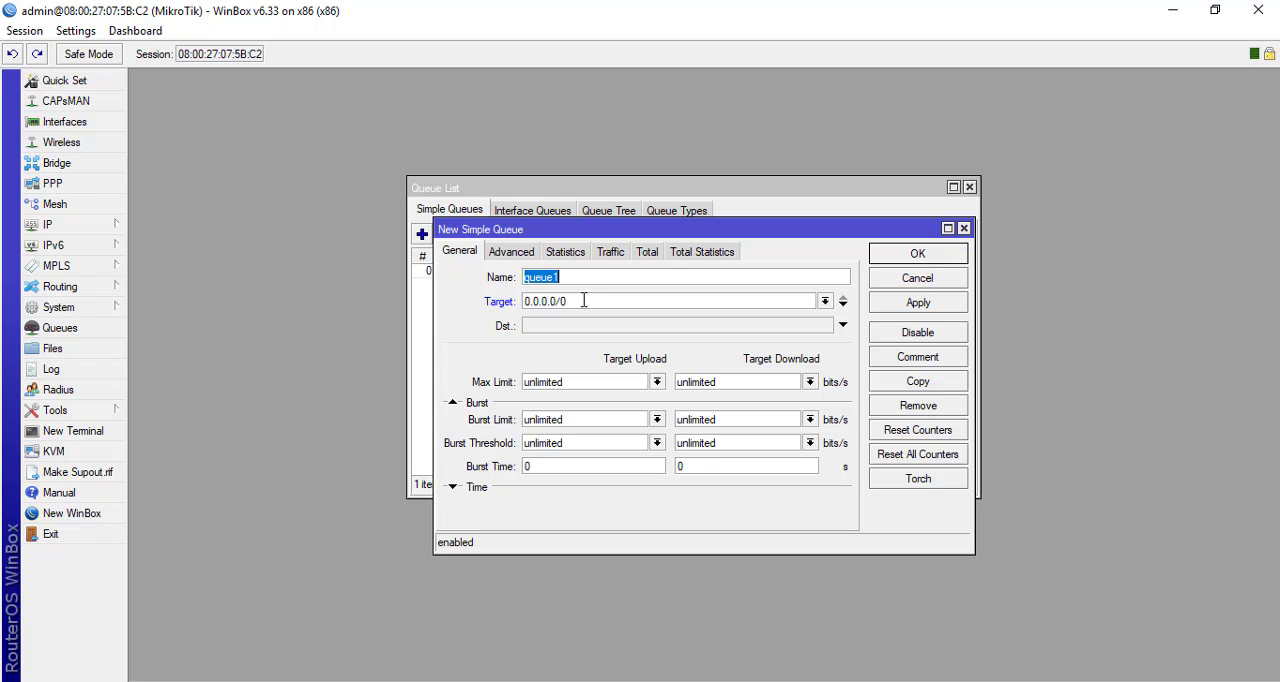
key("BackSpace")
type("IJARI")
key("BackSpace")
key("BackSpace")
key("BackSpace")
key("BackSpace")
key("BackSpace")
type("ja")
key("BackSpace")
key("BackSpace")
type("Jan")
type("ngan")
type("raug")
key("BackSpace")
key("BackSpace")
key("BackSpace")
type("uang 1")
Set the new queue's target to the address 192.168.1.3/24
left_click_drag(567, 300, 509, 290)
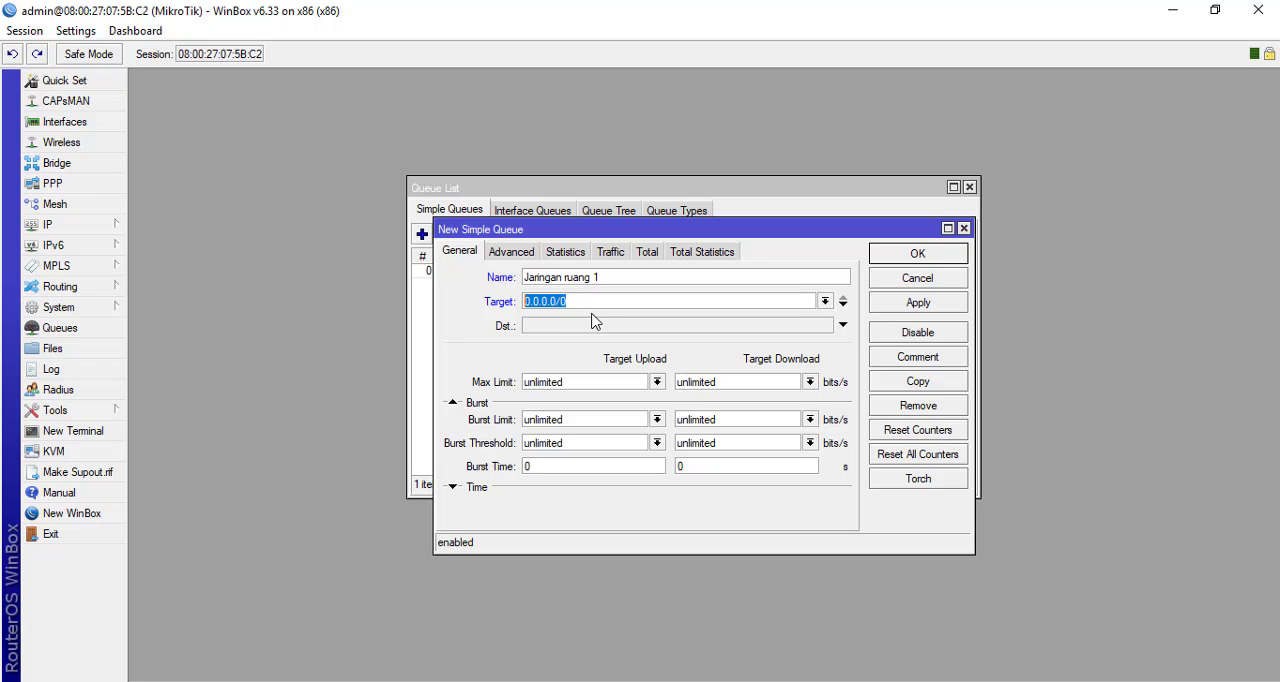
left_click(565, 300)
left_click_drag(559, 301, 480, 305)
type("192.168.1.3")
key("BackSpace")
type("24")
Set the queue's max limit to 1M for upload and 512k for download, and try to save it
left_click(657, 382)
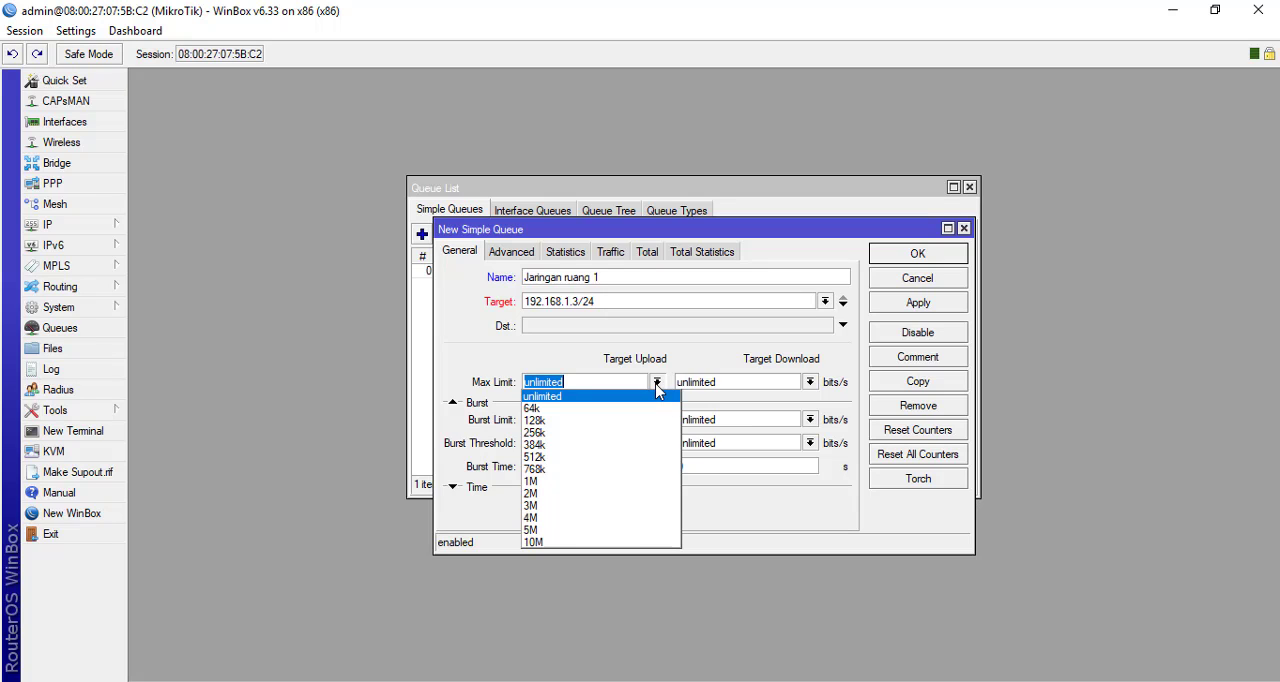
left_click(577, 486)
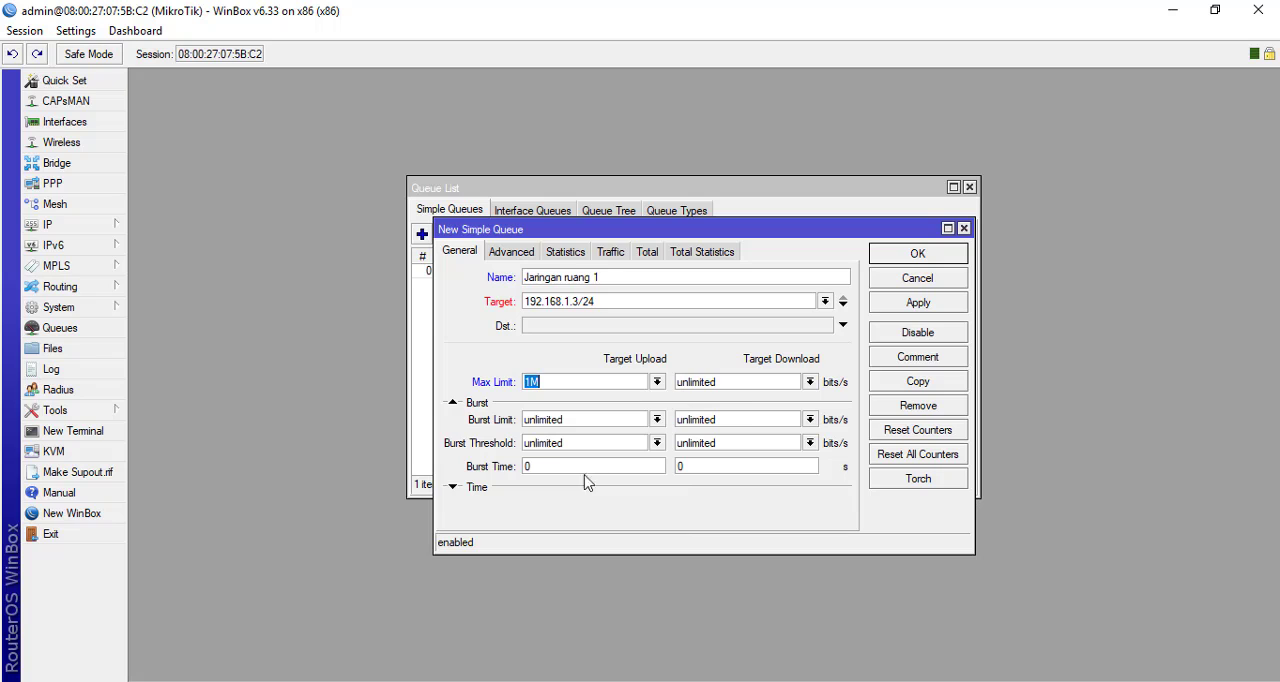
left_click(810, 383)
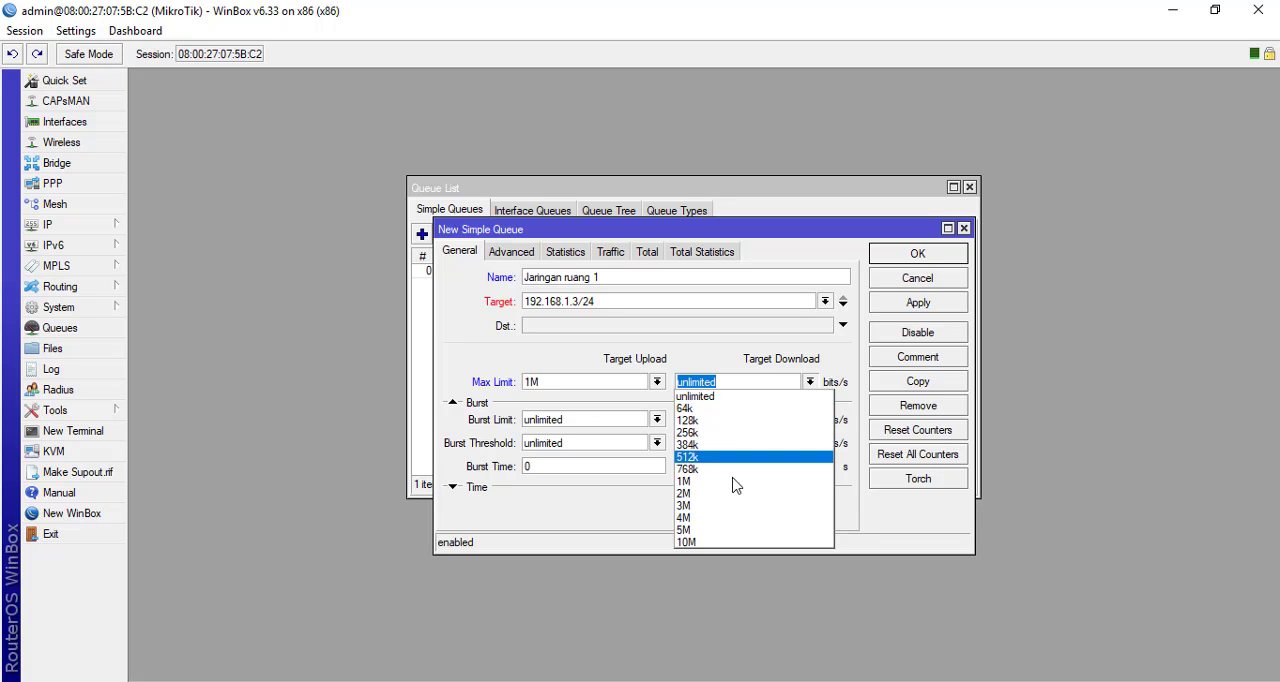
left_click(734, 458)
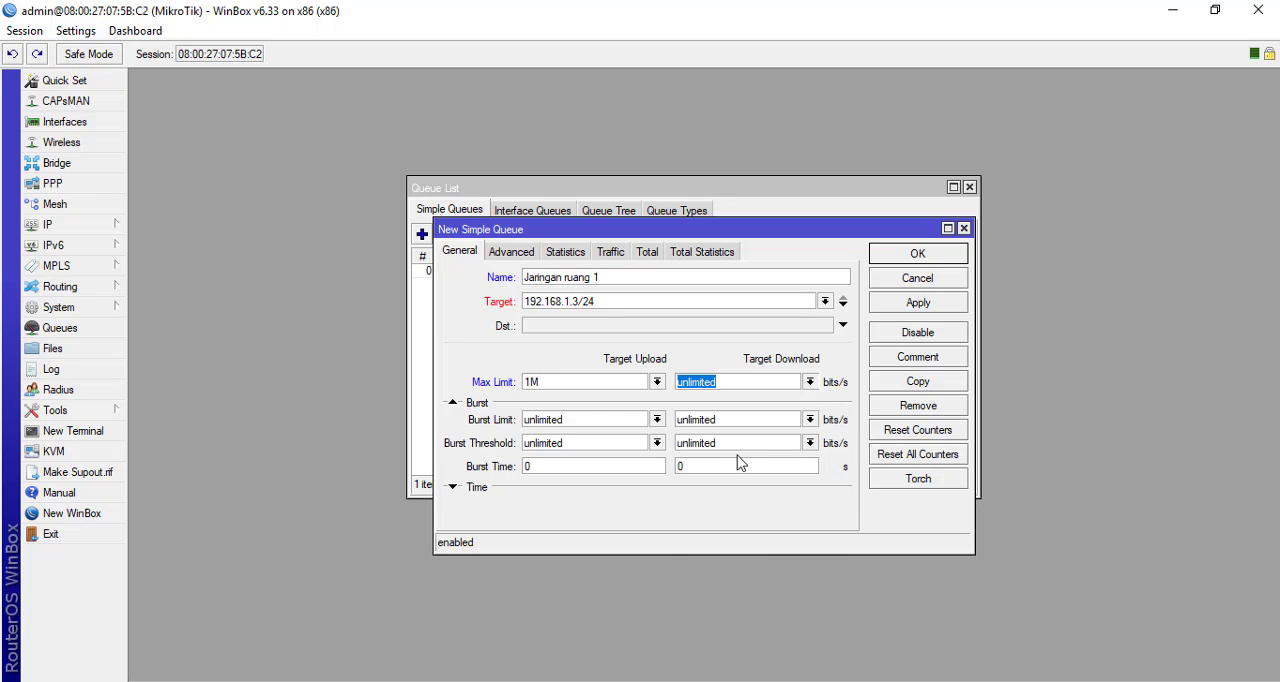
left_click(910, 257)
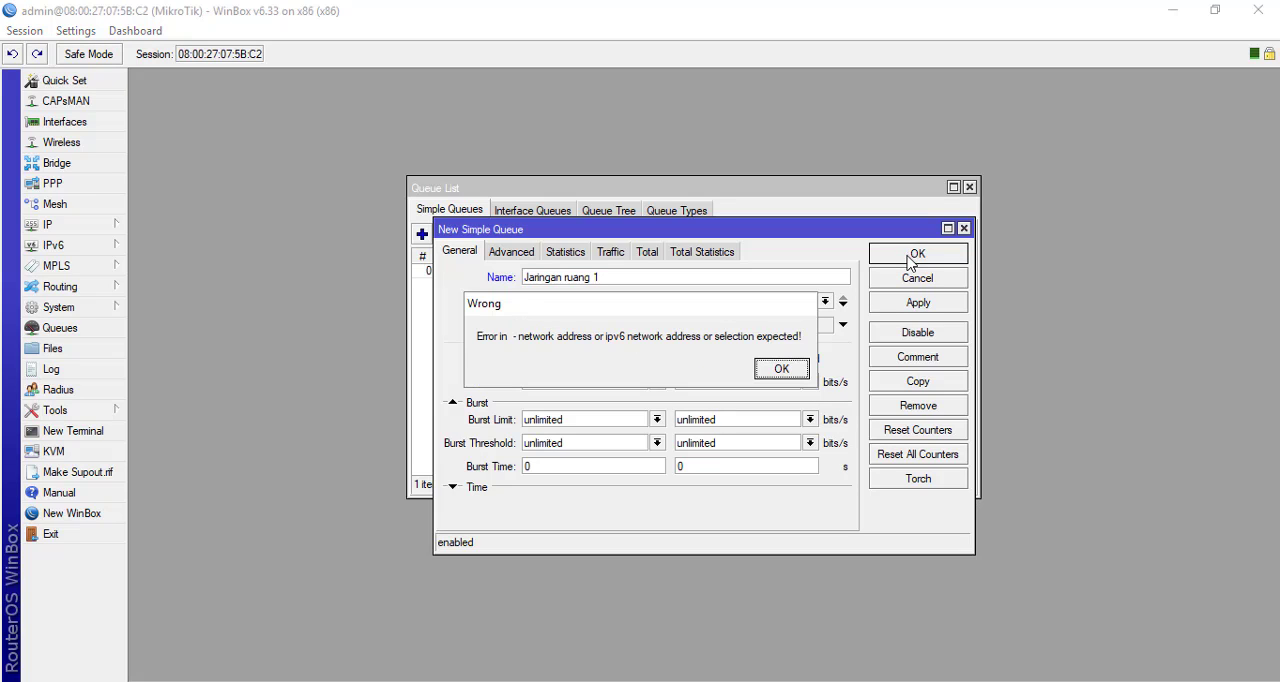
left_click(776, 371)
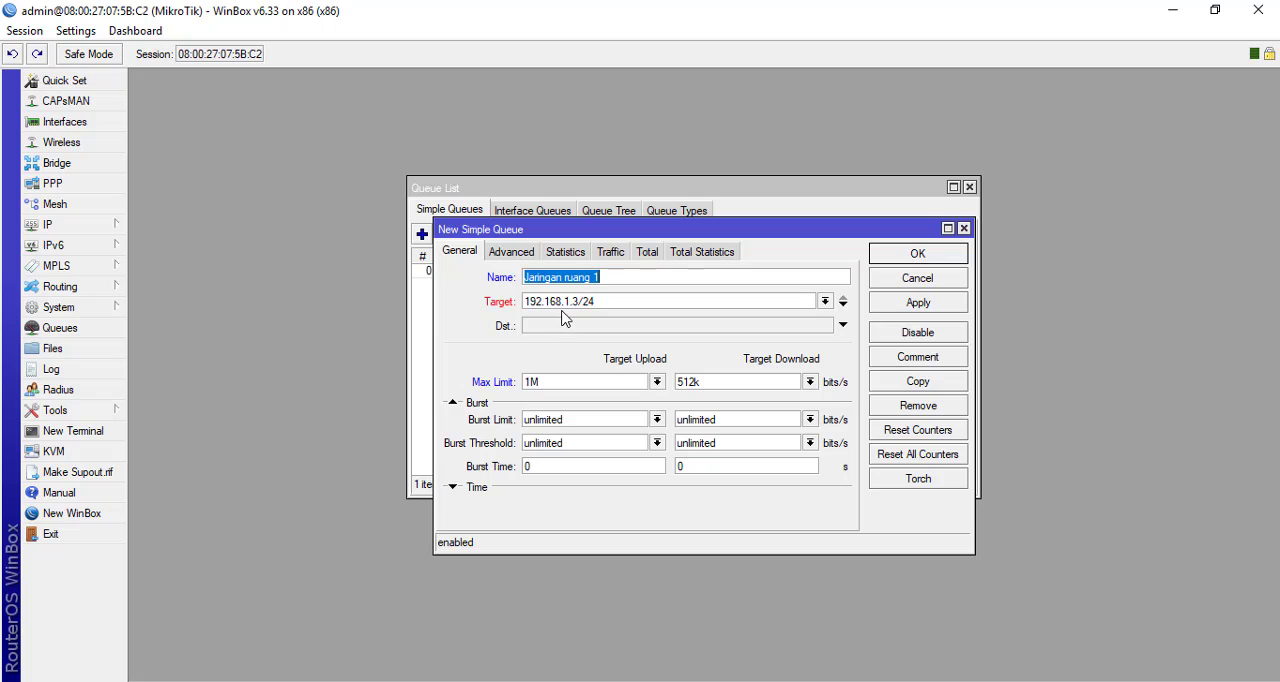
Change the queue's target to the Local interface
left_click(824, 304)
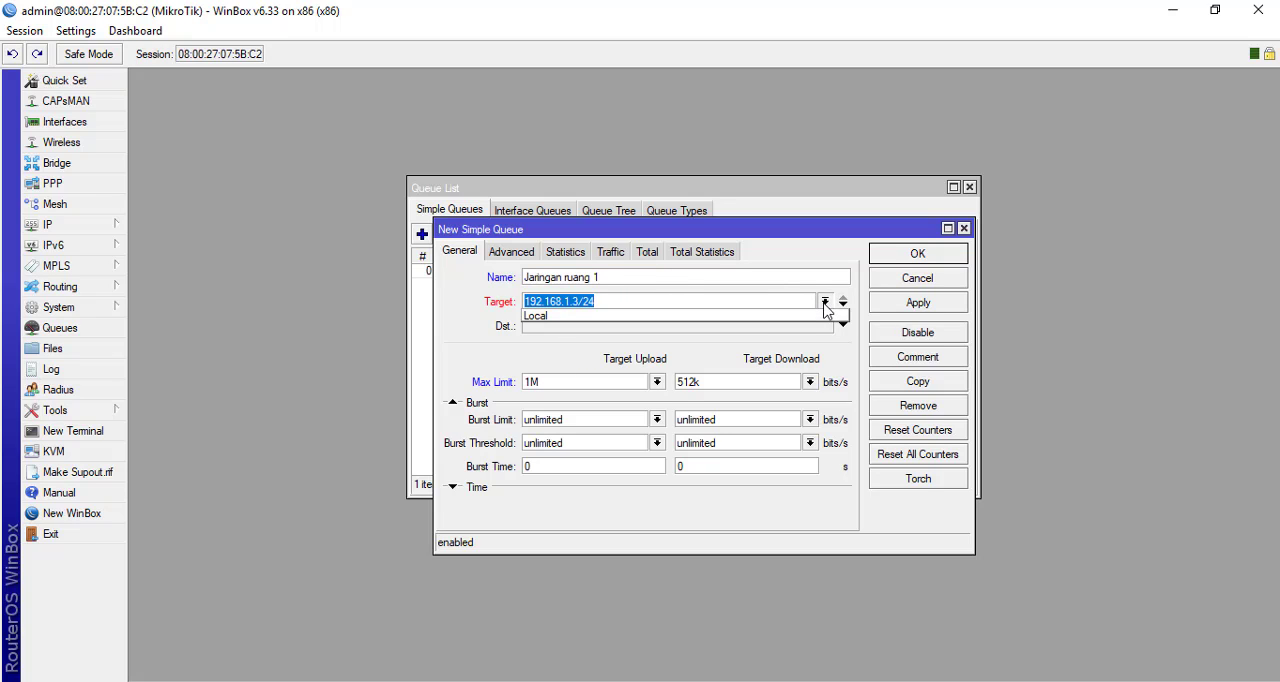
left_click(776, 318)
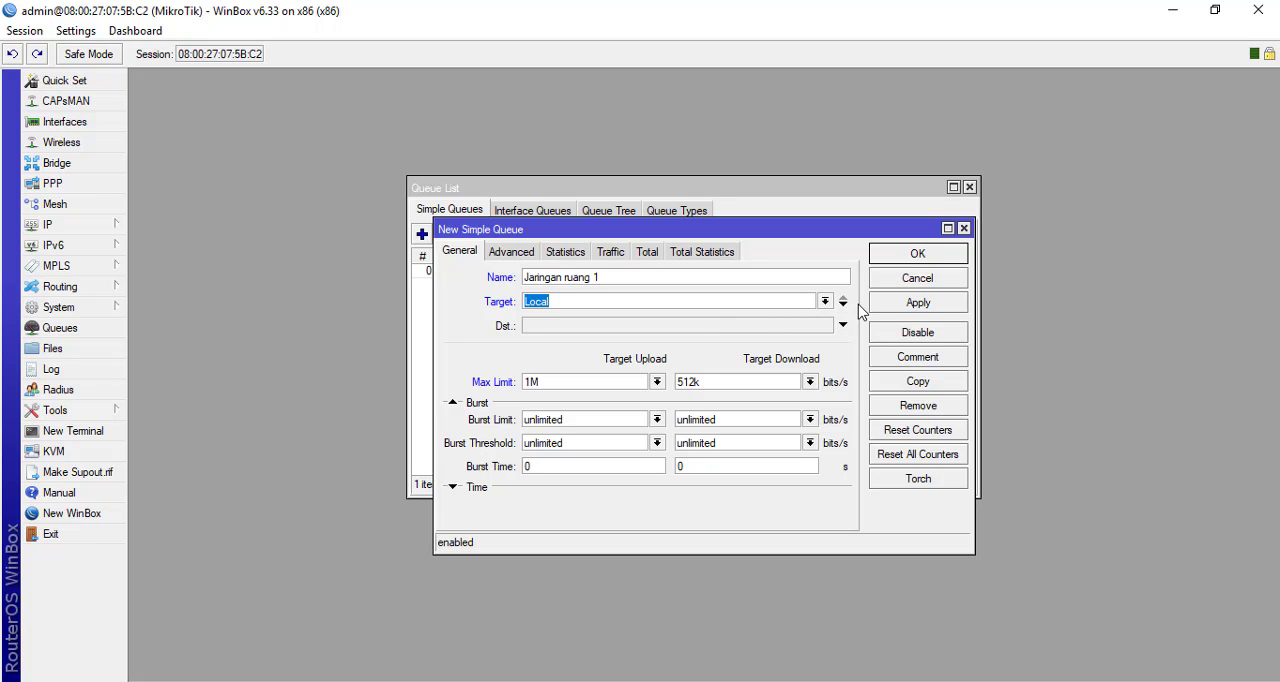
left_click(784, 303)
left_click(820, 304)
left_click(820, 304)
left_click(552, 301)
Set the queue's destination to 192.168.1.3 and save the queue
left_click(843, 327)
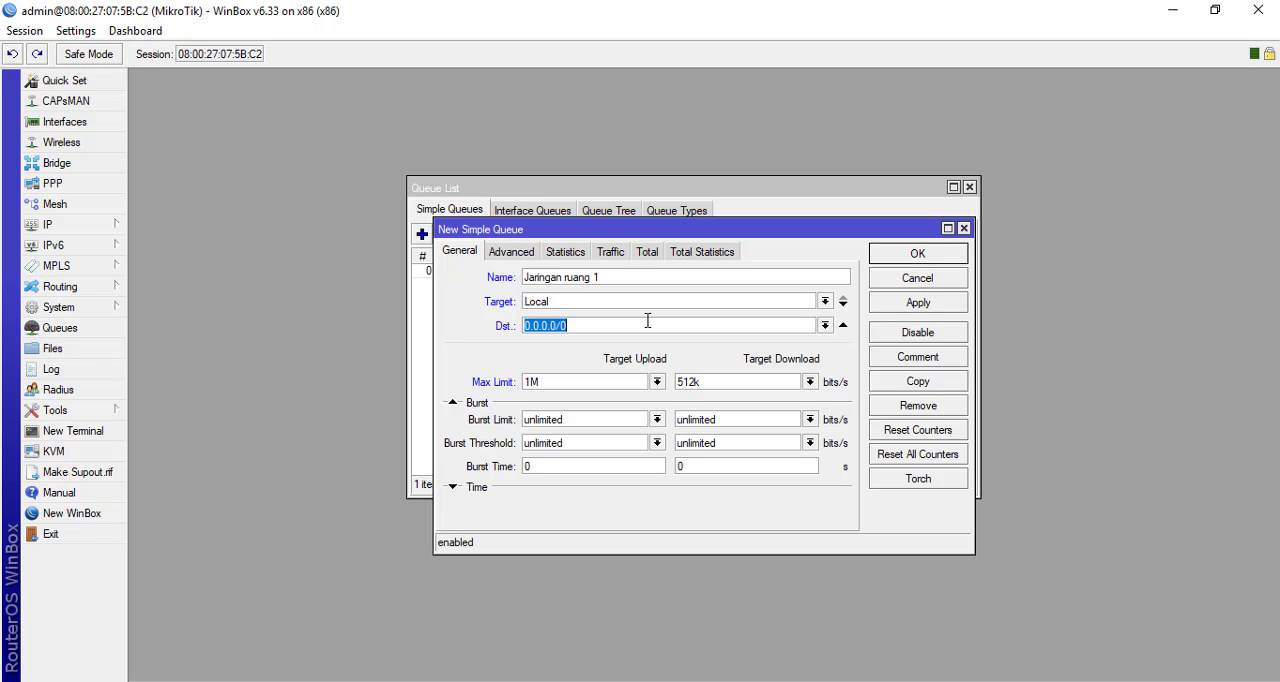
type("192.168.1.1")
key("BackSpace")
type("3/24")
key("BackSpace")
key("BackSpace")
key("BackSpace")
left_click(900, 260)
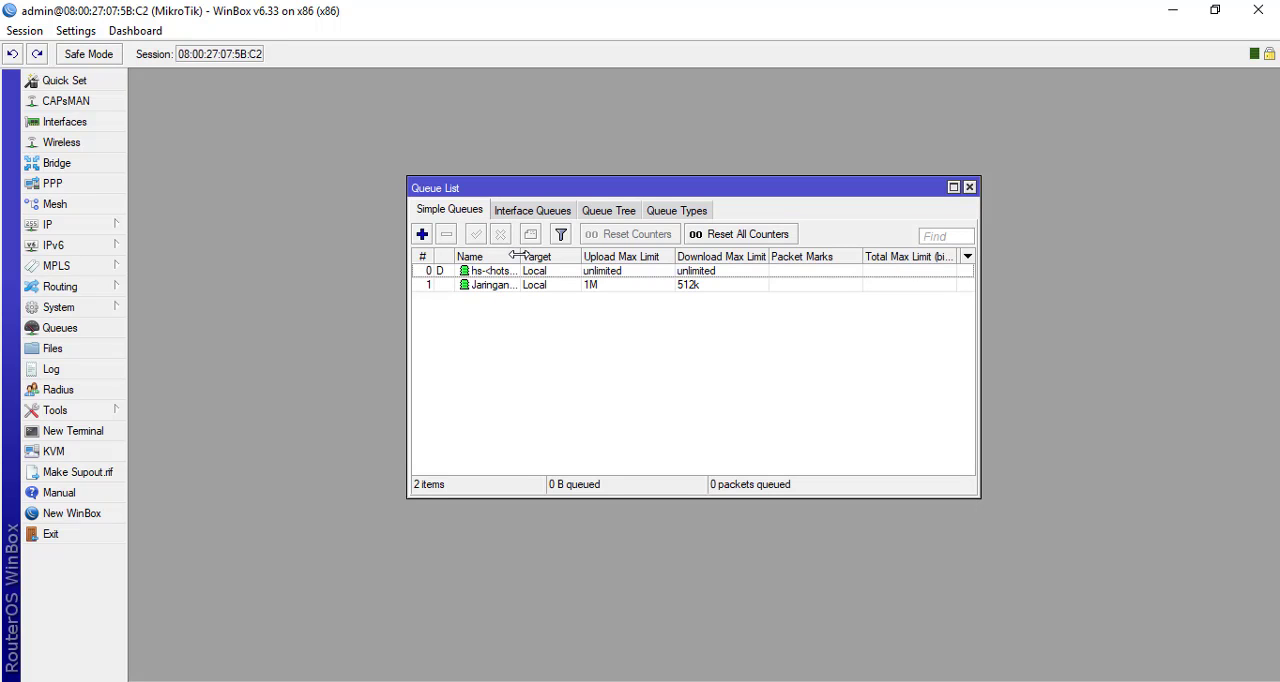
Widen the queue list's Name column and set the max limit of Jaringan ruang 1 to 512k upload and 1M download
left_click_drag(520, 256, 558, 256)
left_click(517, 290)
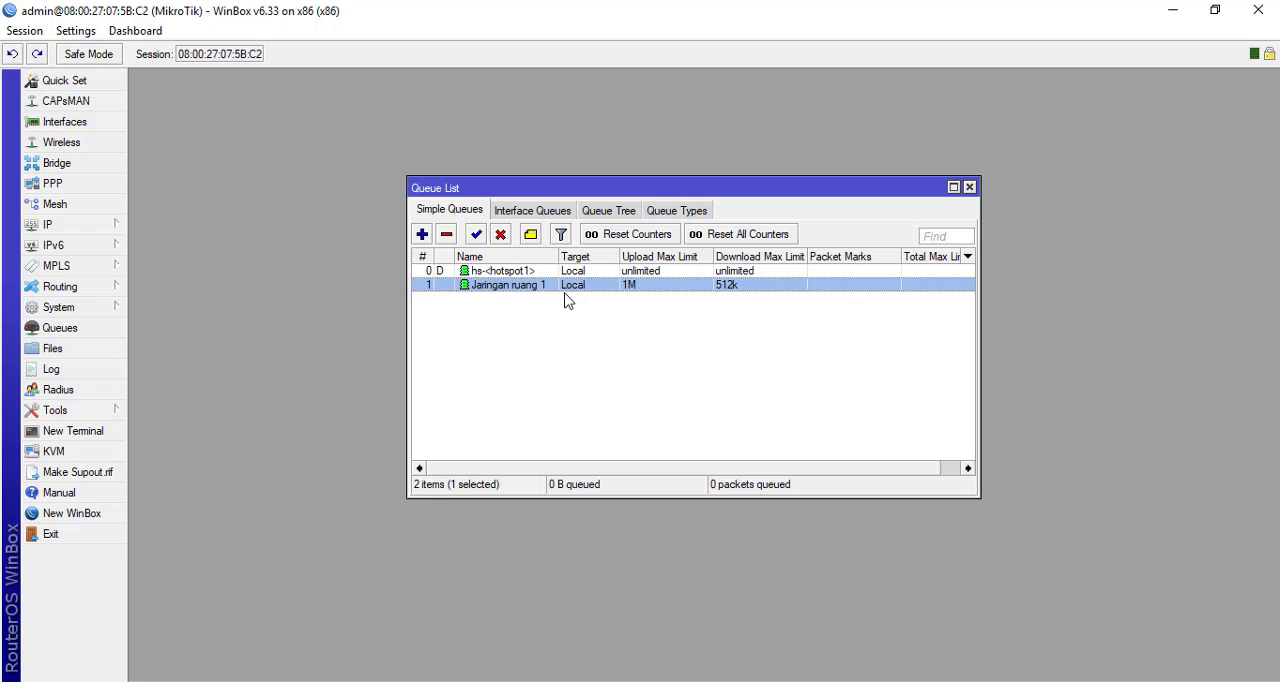
double_click(664, 290)
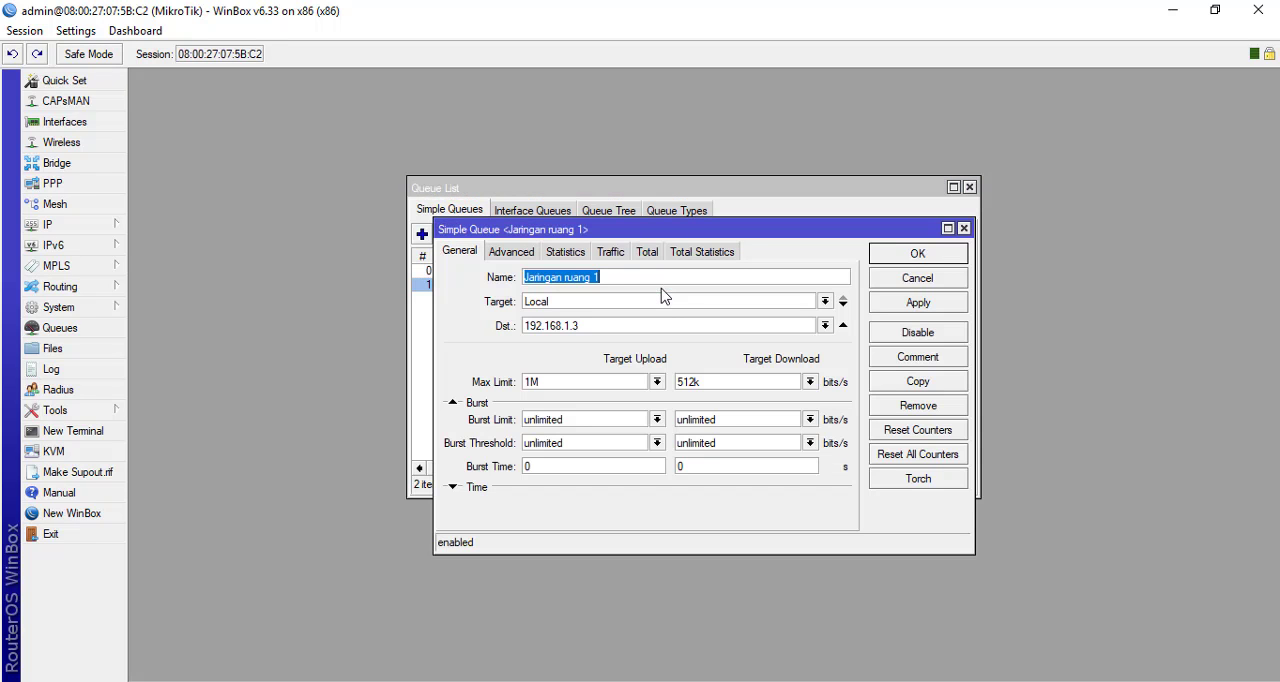
left_click(657, 382)
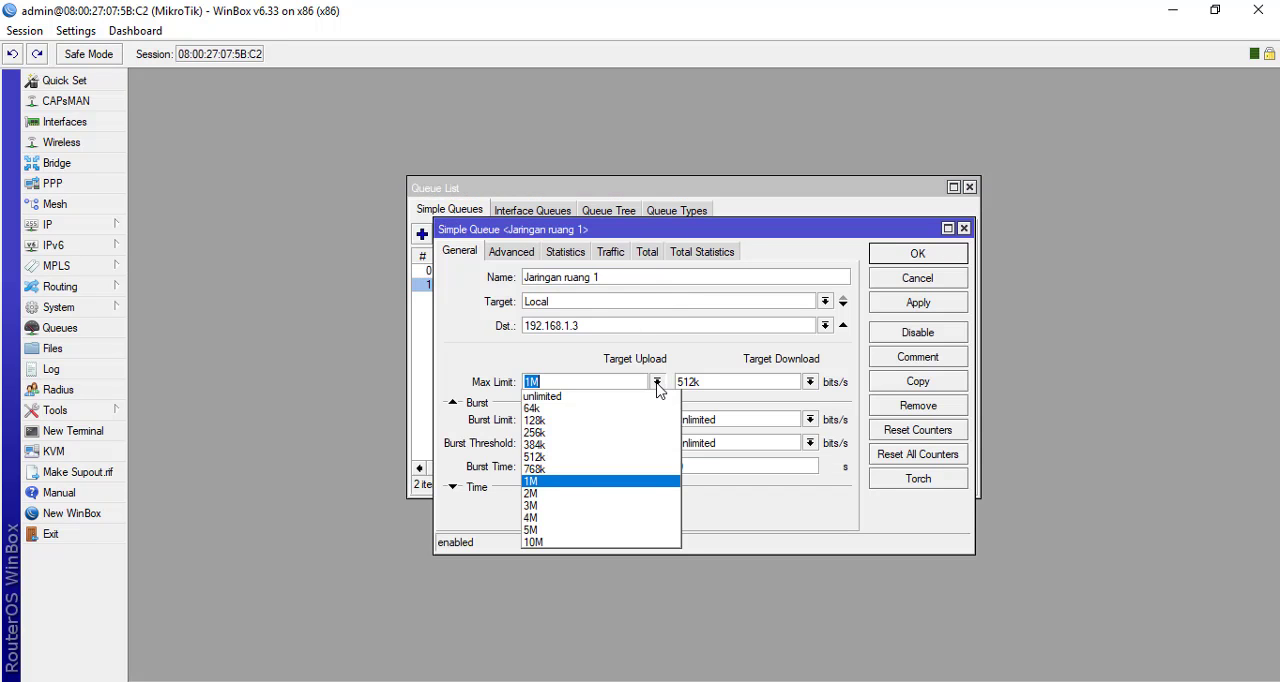
left_click(558, 458)
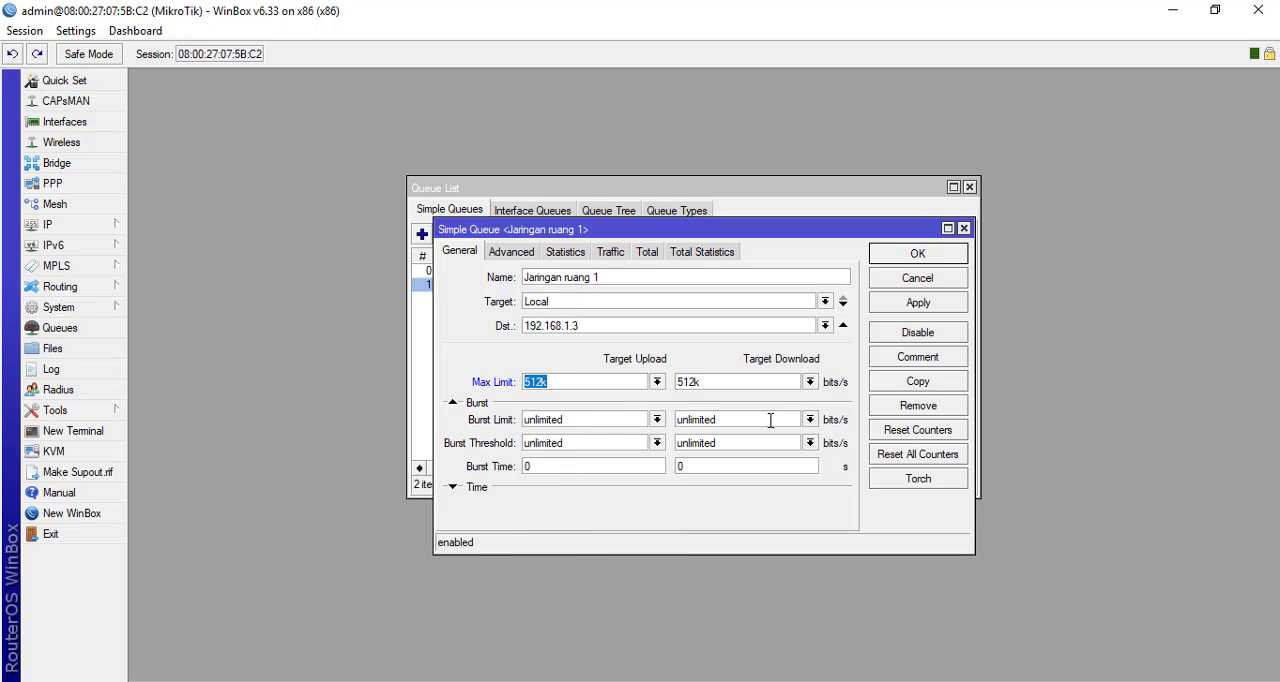
left_click(812, 382)
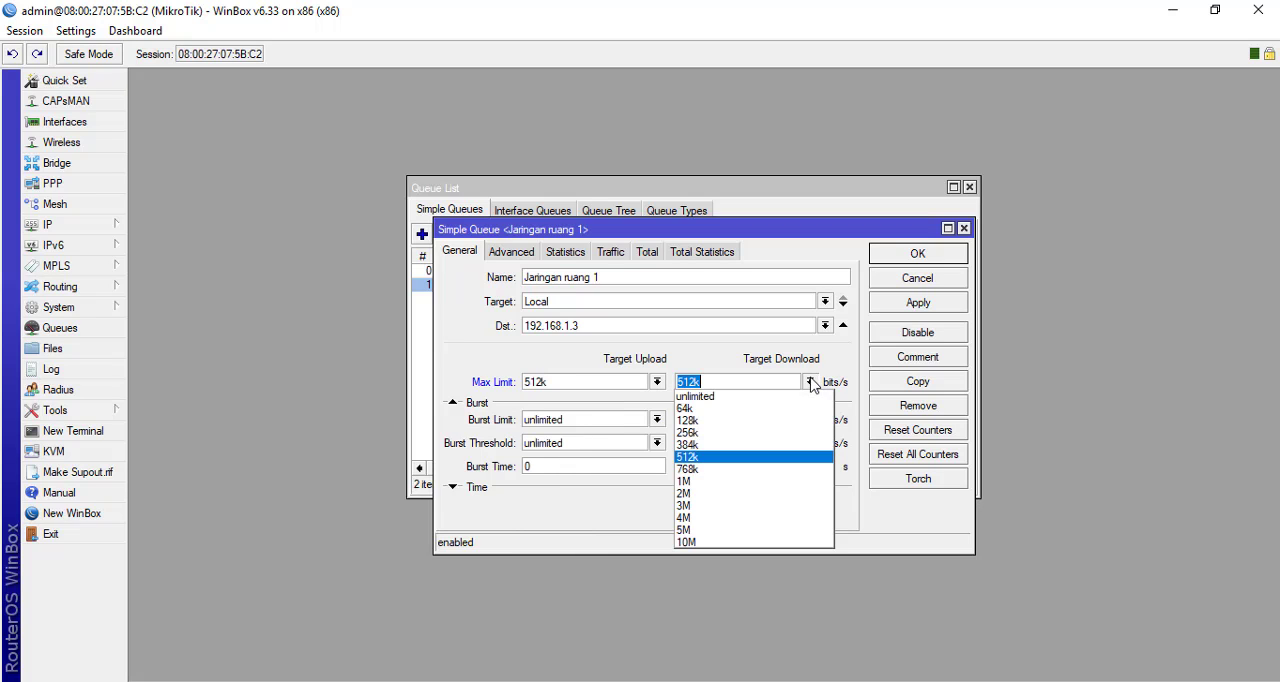
left_click(725, 484)
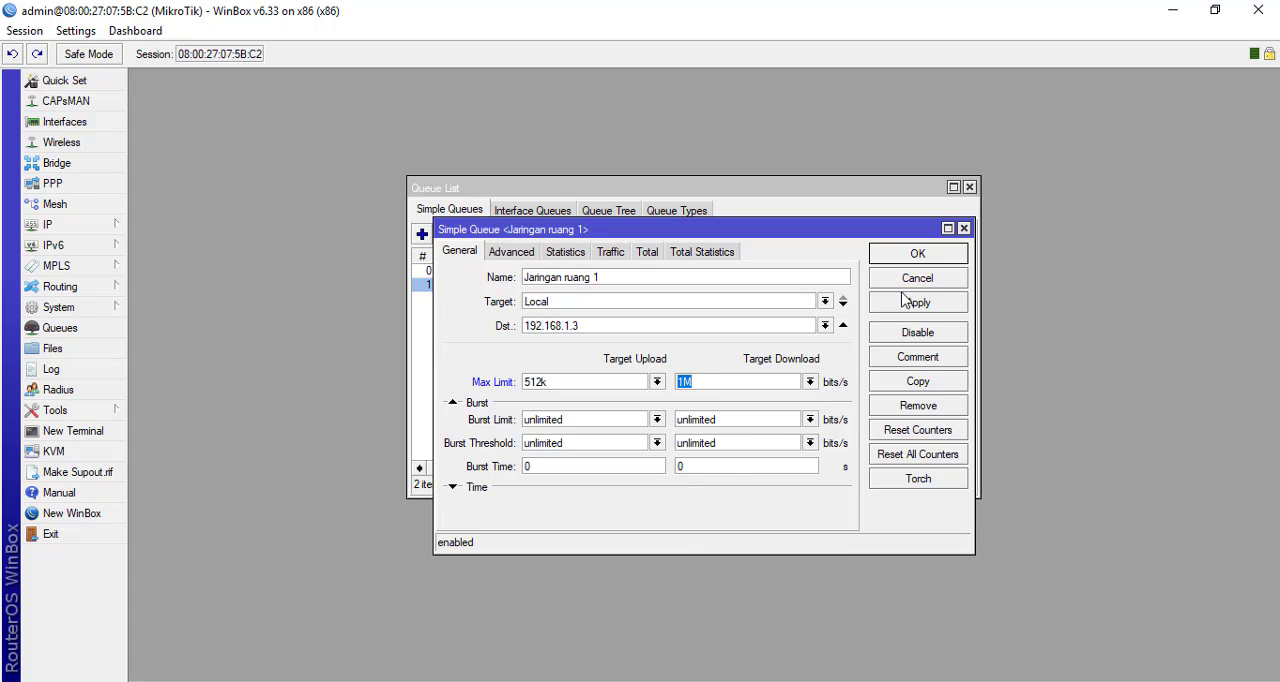
left_click(916, 256)
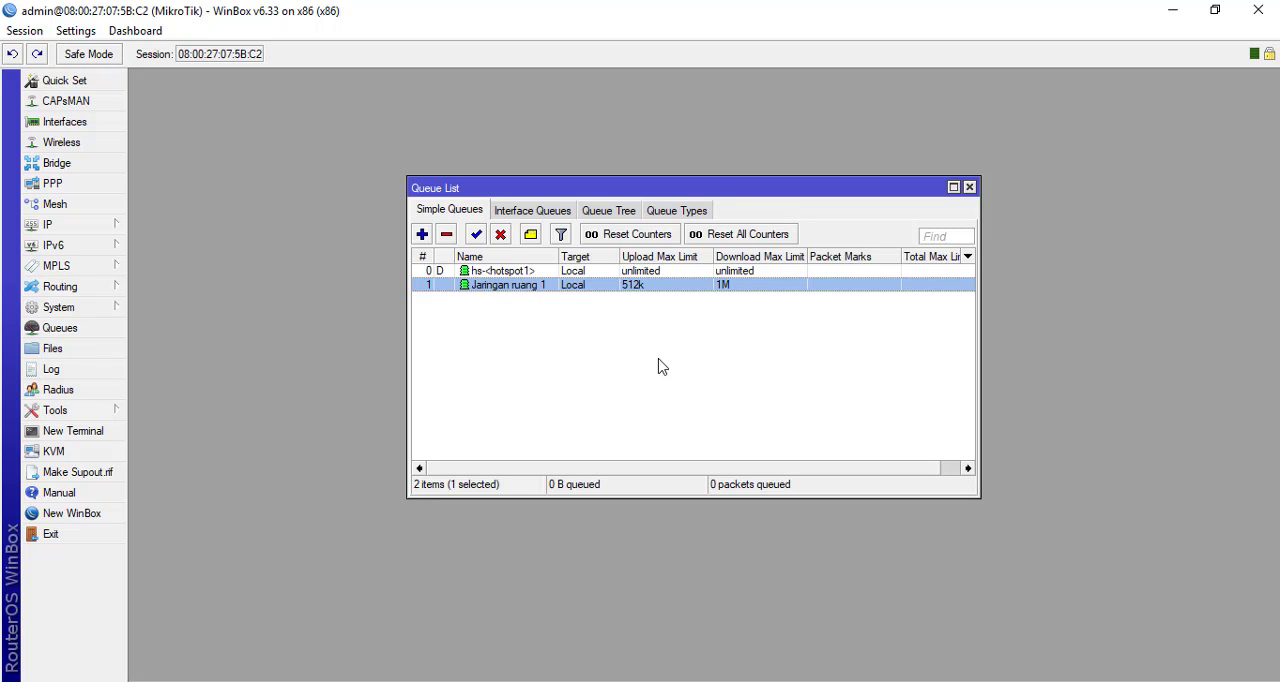
Review the advanced settings, statistics and traffic graphs of the Jaringan ruang 1 queue
double_click(513, 285)
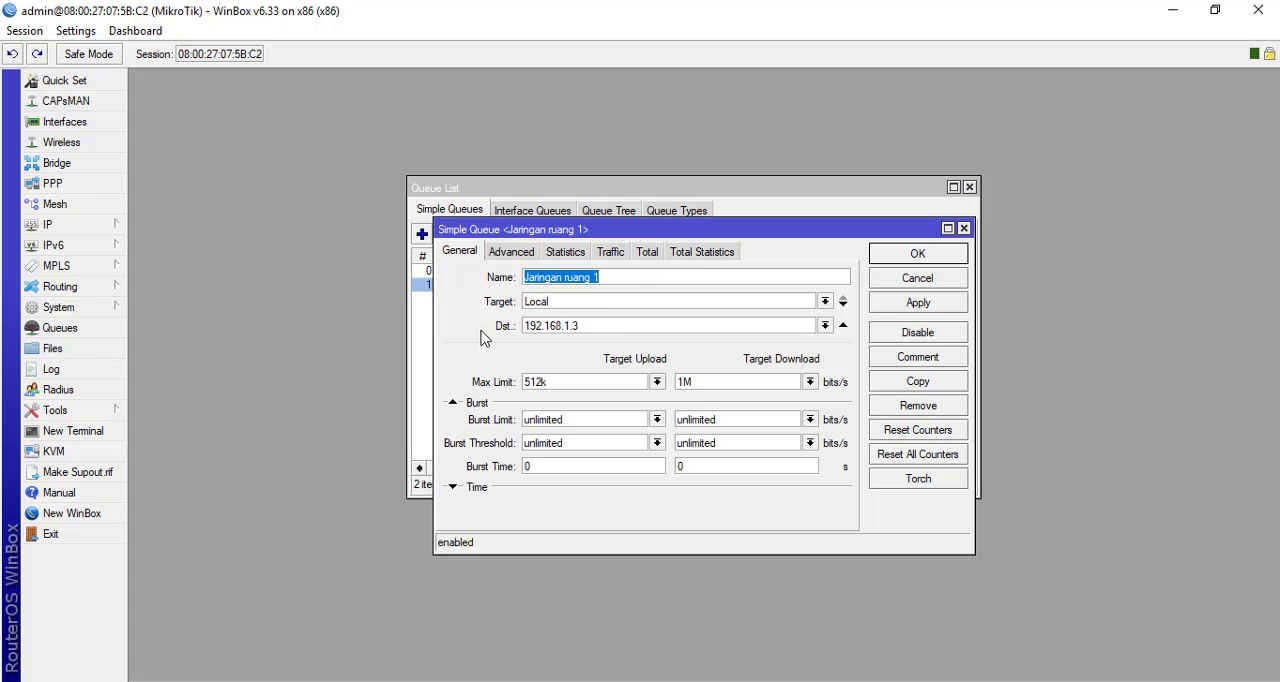
left_click(510, 254)
left_click(551, 254)
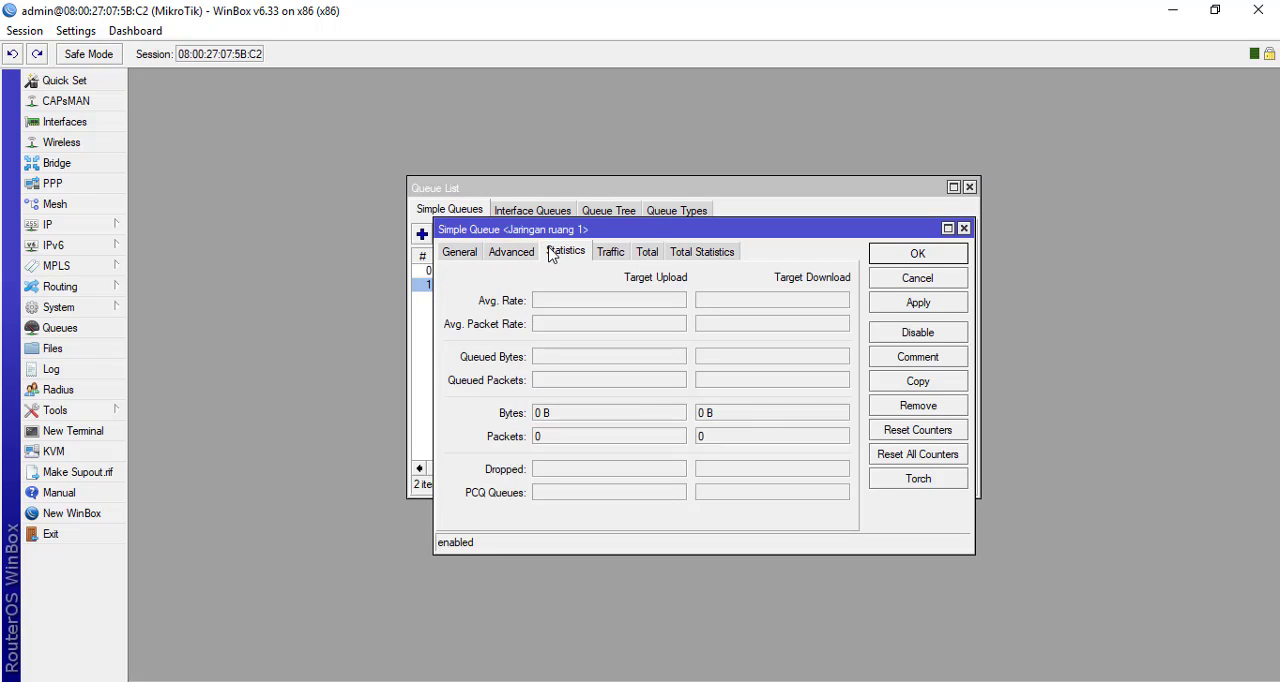
left_click(610, 254)
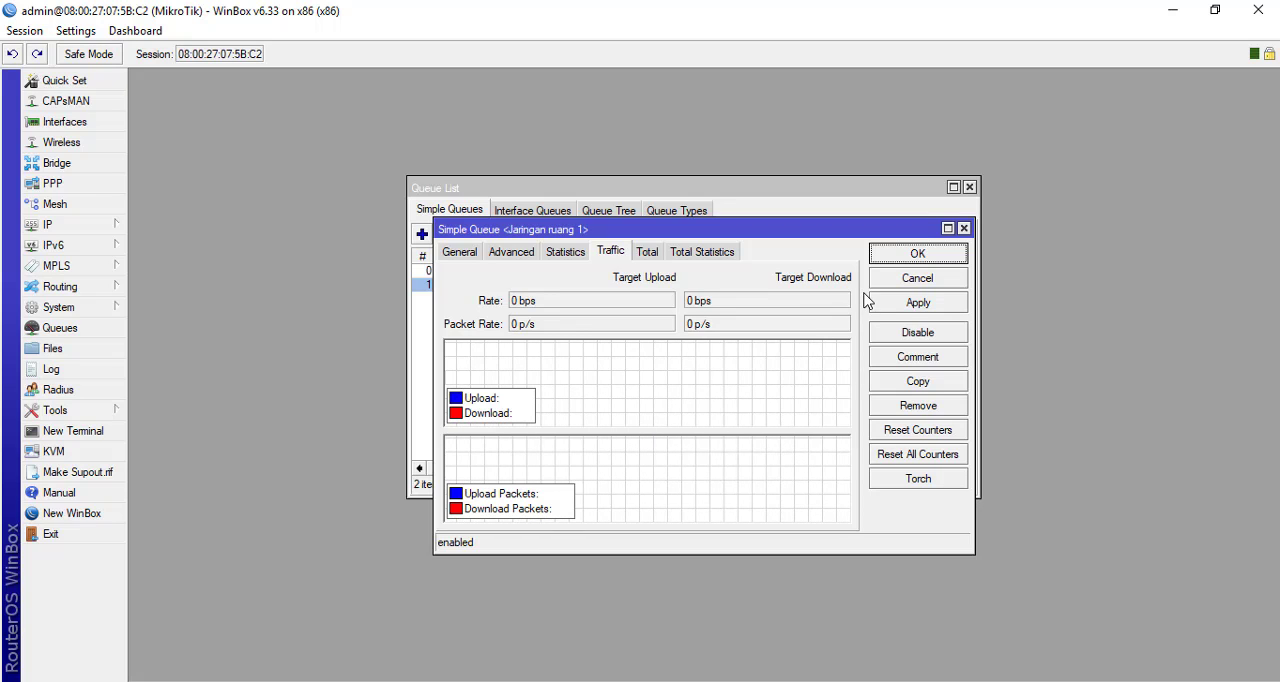
left_click(908, 256)
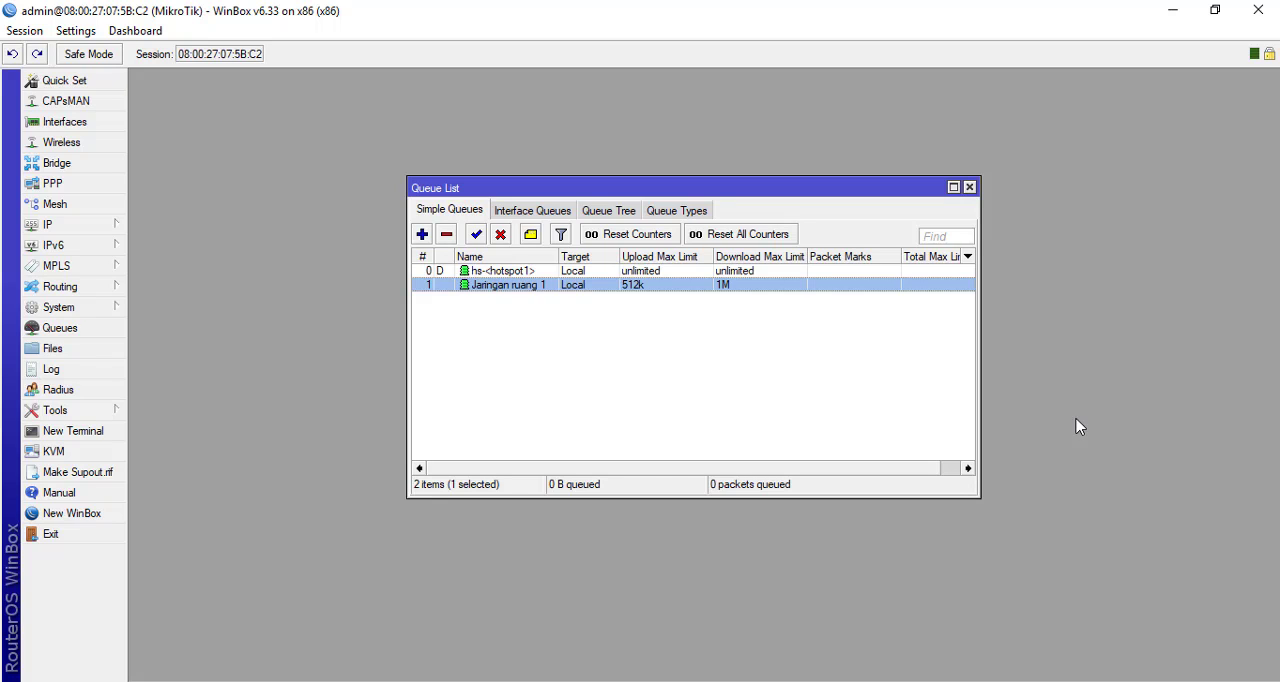
left_click(1025, 681)
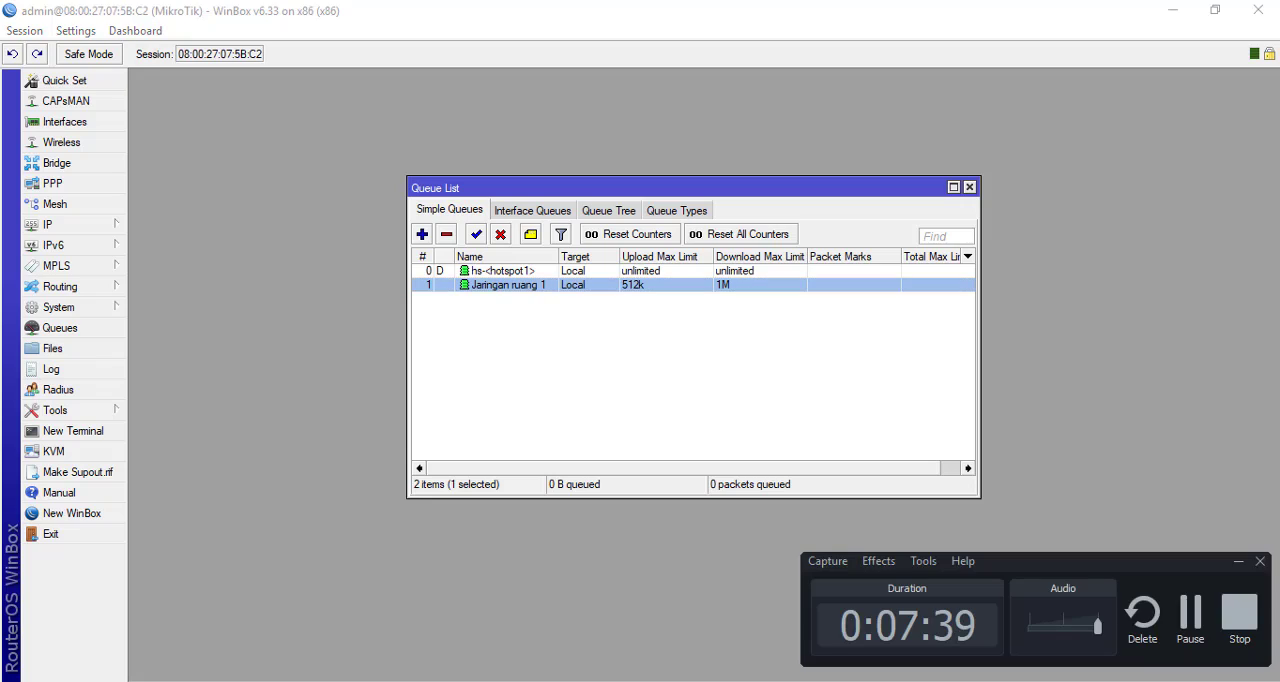